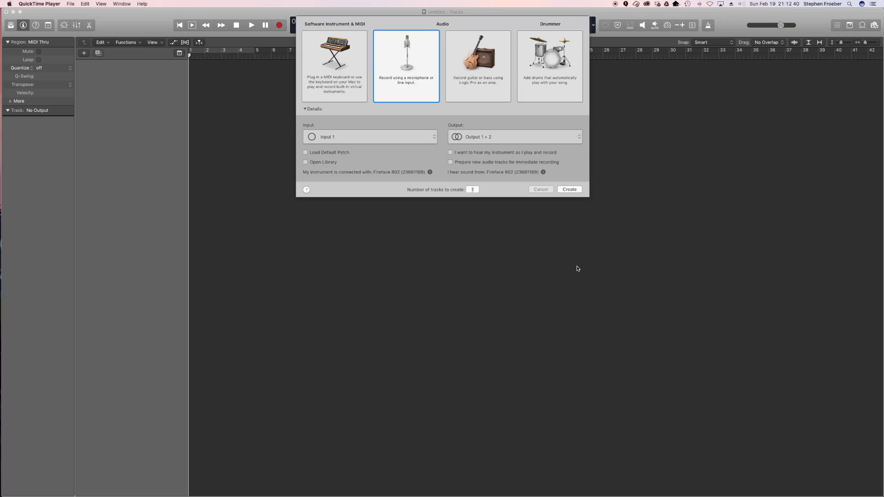
- Create the Audio 1 track, using Input 1 and Stereo Out
left_click(570, 189)
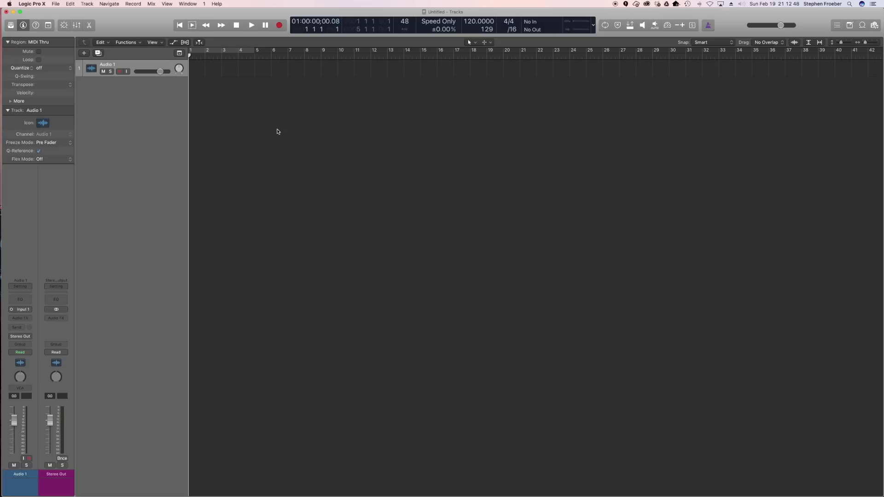
- Add an Environment input channel strip fed from Input 8 (Wireless Guitar Shure GLXD4)
key("super+0")
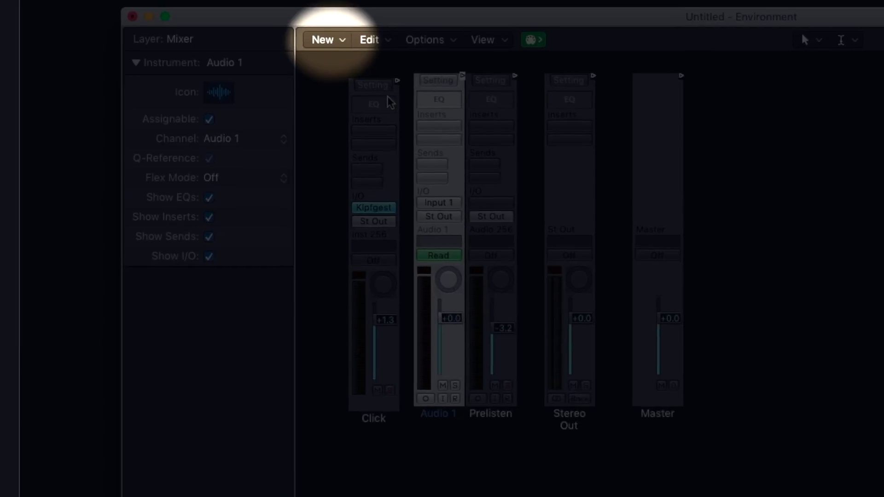
left_click(223, 72)
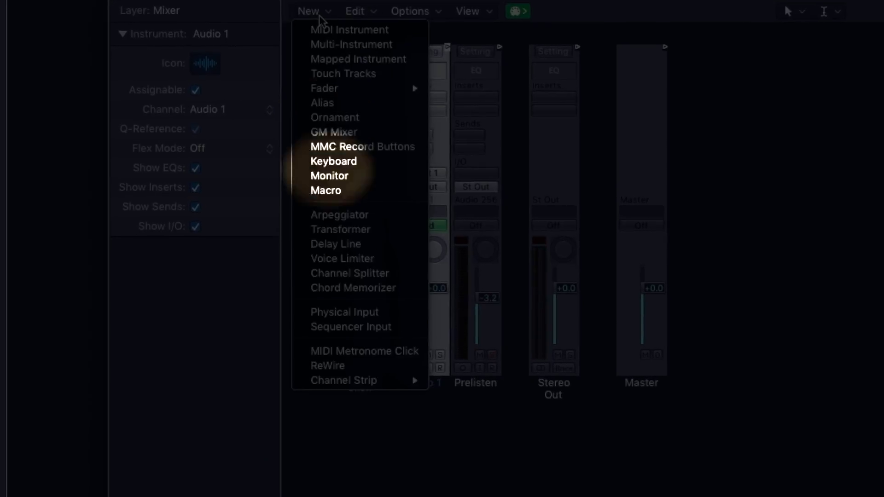
mouse_move(396, 380)
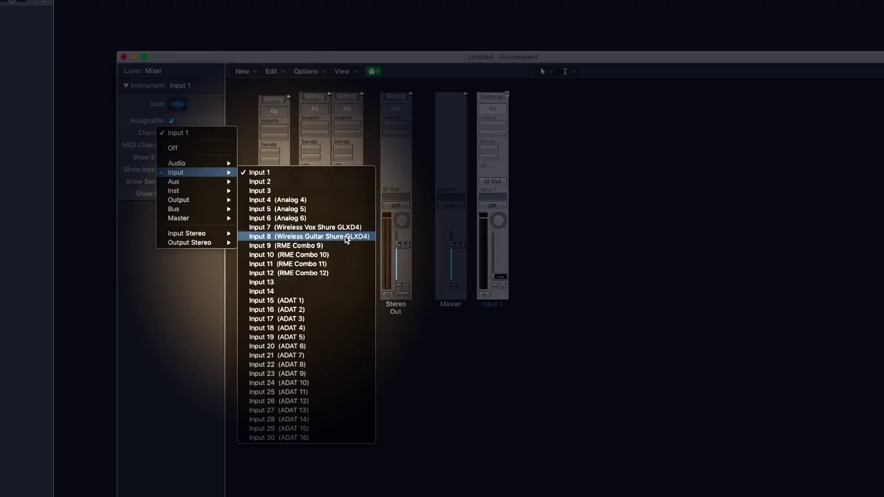
left_click(347, 236)
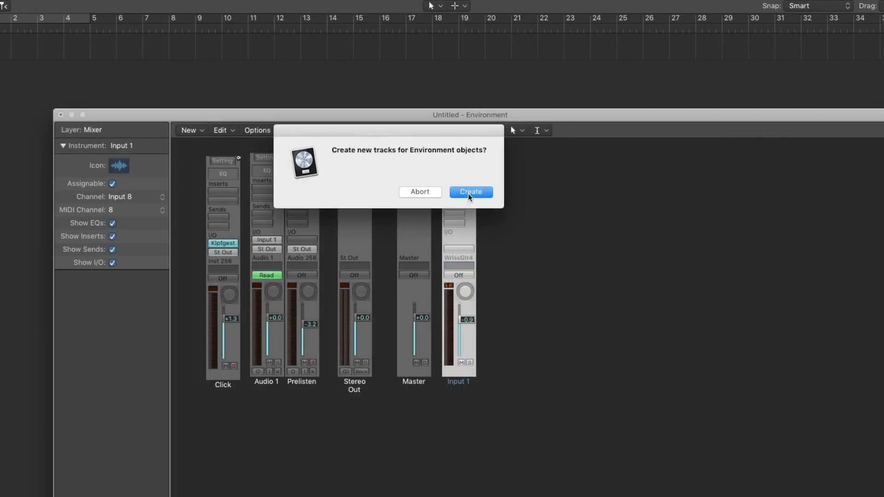
- Create an Input 1 track for the new strip and lower both tracks to -11.4 dB
left_click(468, 193)
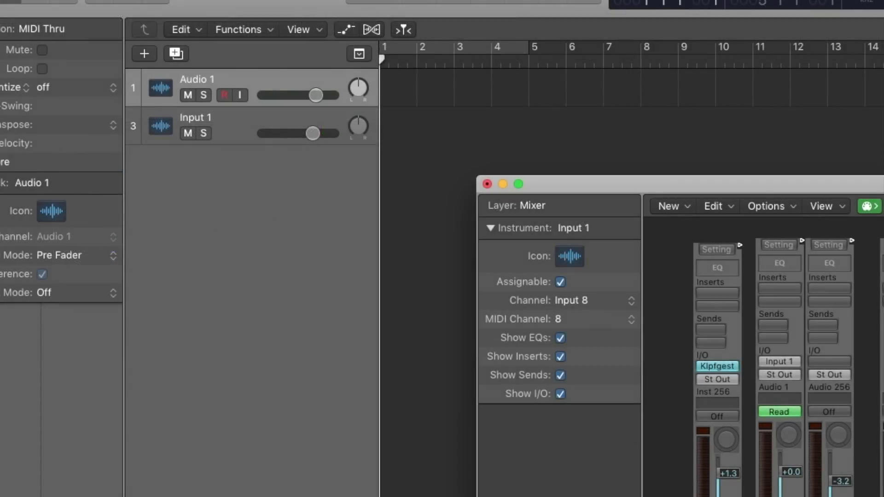
left_click(235, 125, "shift")
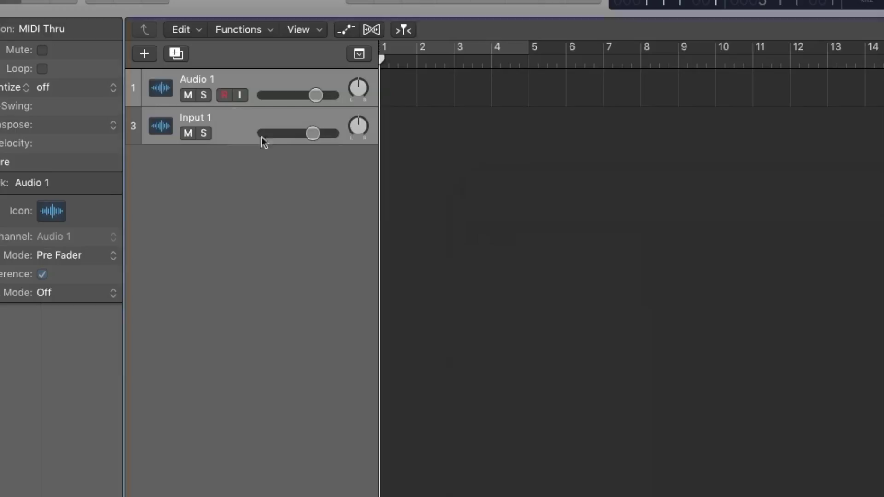
mouse_move(310, 134)
left_mouse_down()
mouse_move(247, 142)
mouse_move(297, 141)
left_mouse_up()
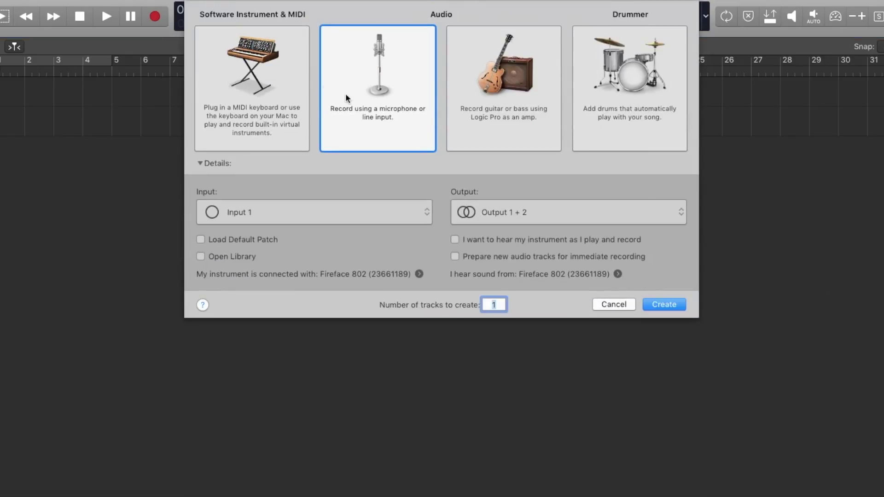
- Add an Audio 2 track on Input 8 (Wireless Guitar Shure GLXD4) and record-arm it
left_click(374, 215)
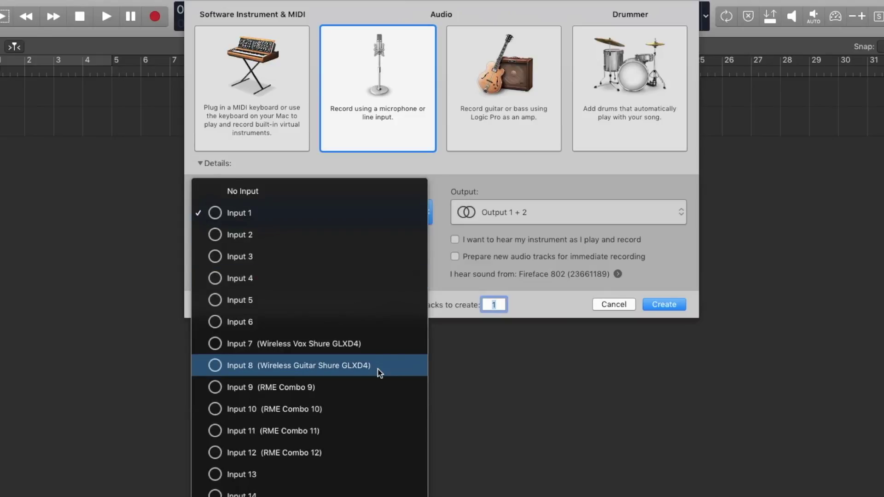
key("Escape")
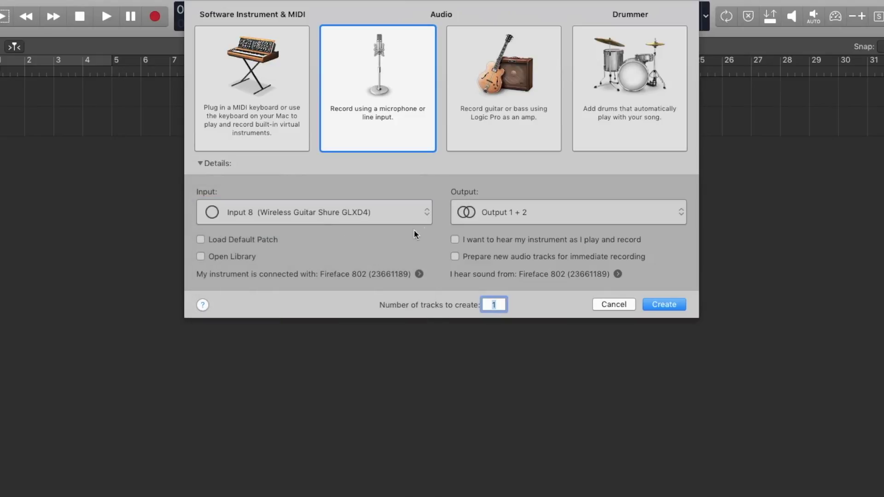
left_click(661, 307)
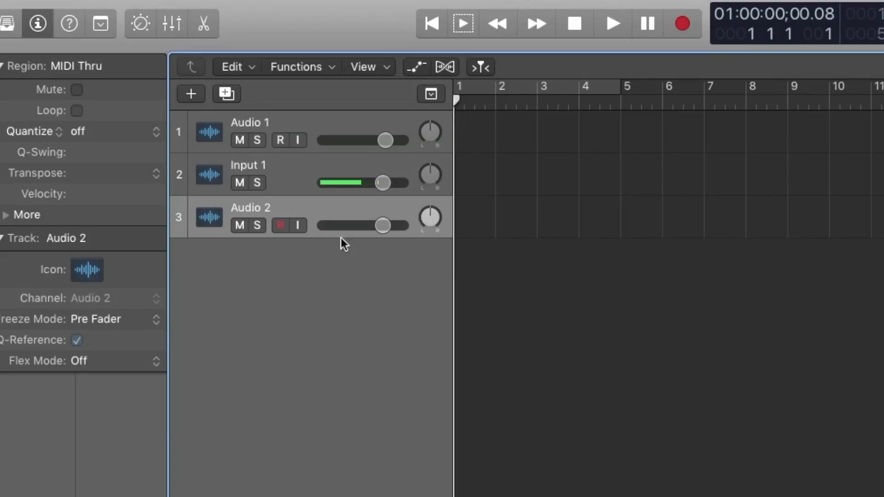
left_click(283, 227)
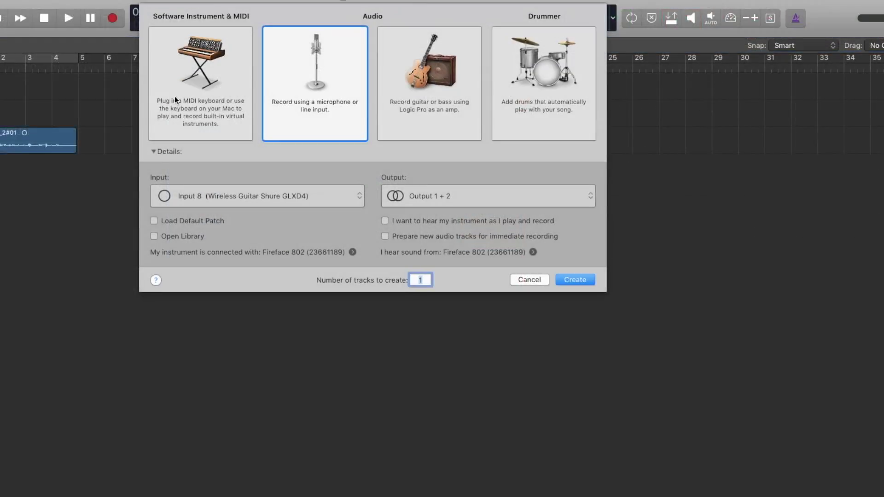
- Create a software instrument track with a mono EXS24 sampler, output to Output 1 + 2
left_click(208, 91)
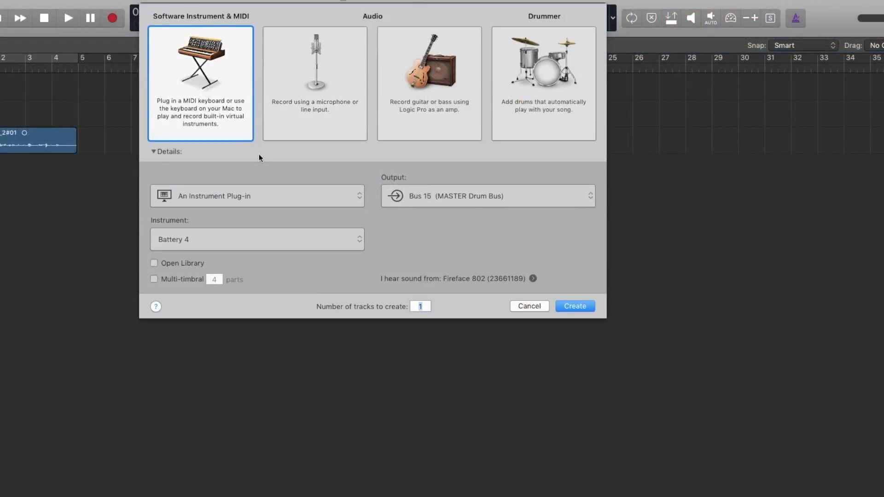
left_click(326, 247)
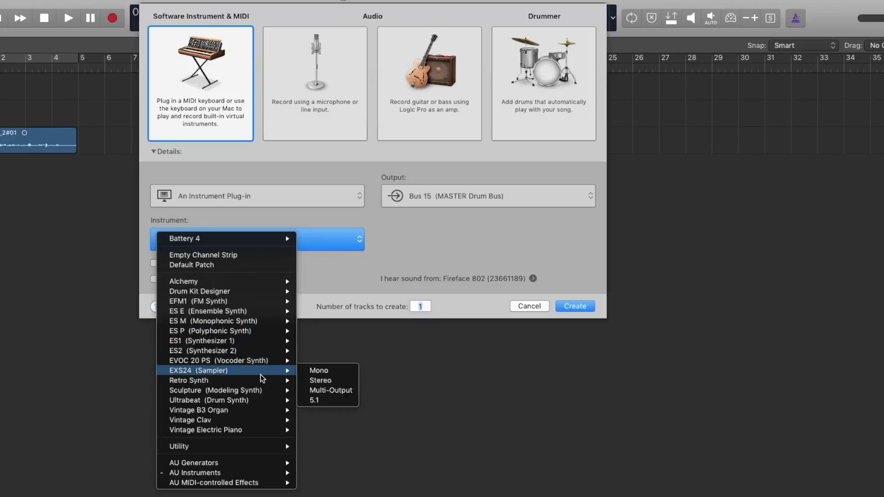
left_click(322, 371)
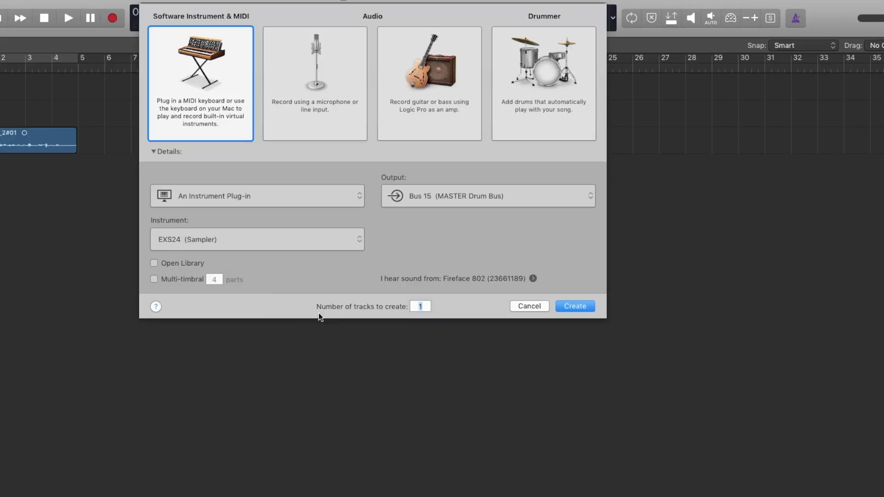
left_click(462, 198)
mouse_move(463, 220)
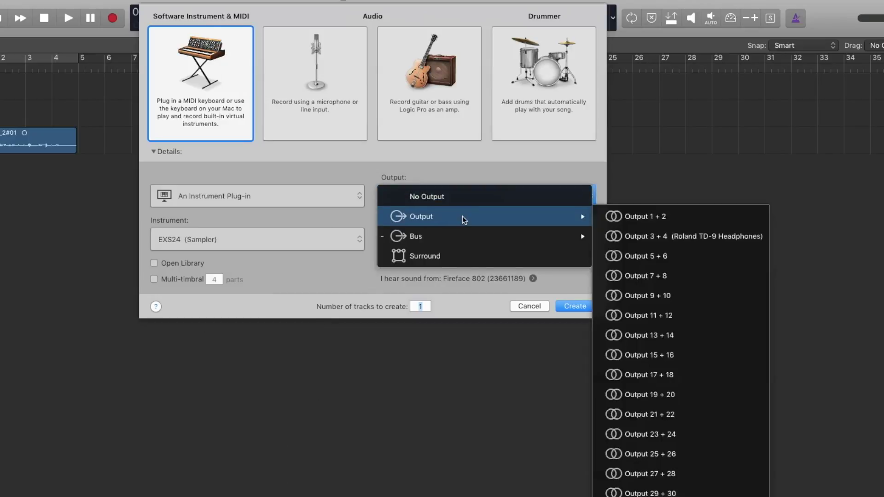
left_click(649, 217)
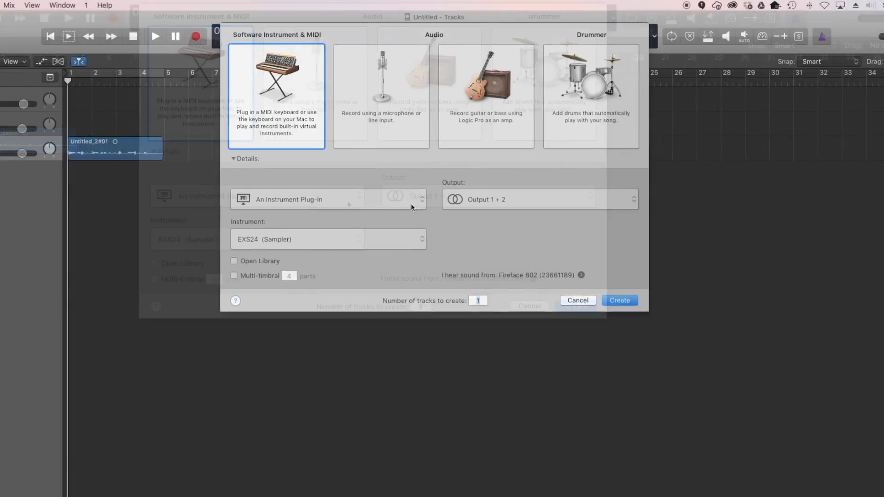
left_click(675, 307)
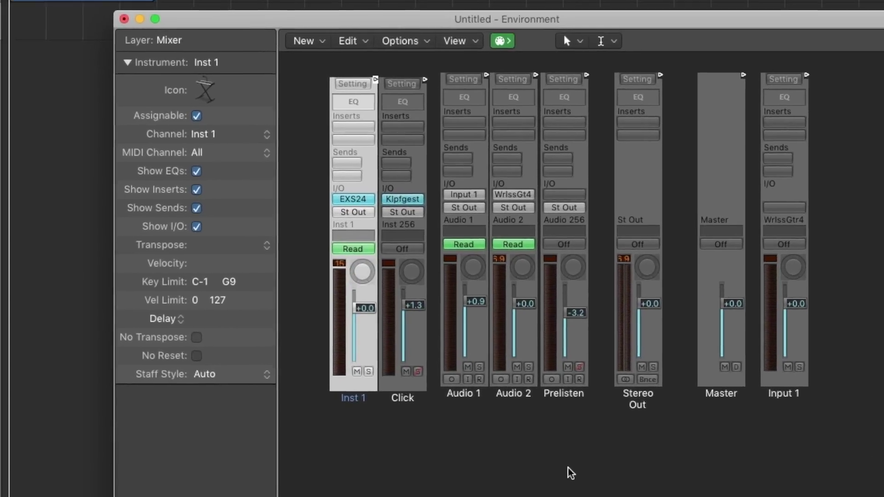
- With Inst 1 selected, switch the Environment to the Click & Ports layer
left_click(320, 400)
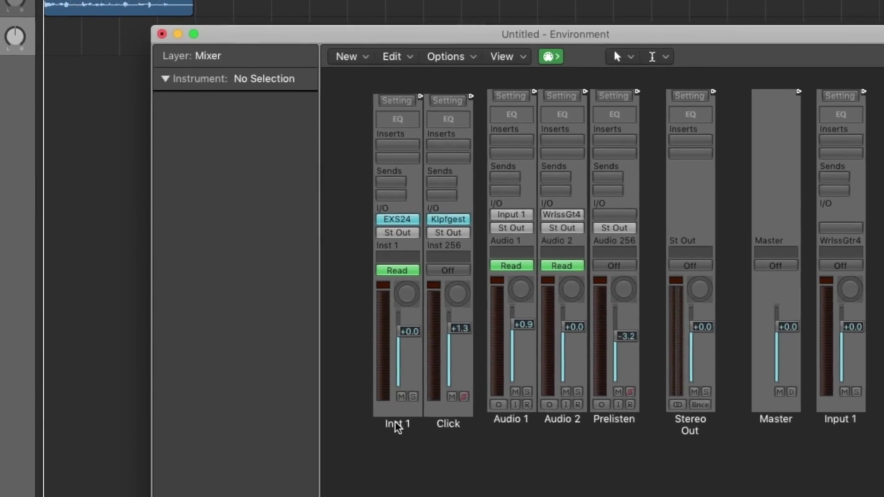
left_click(368, 409)
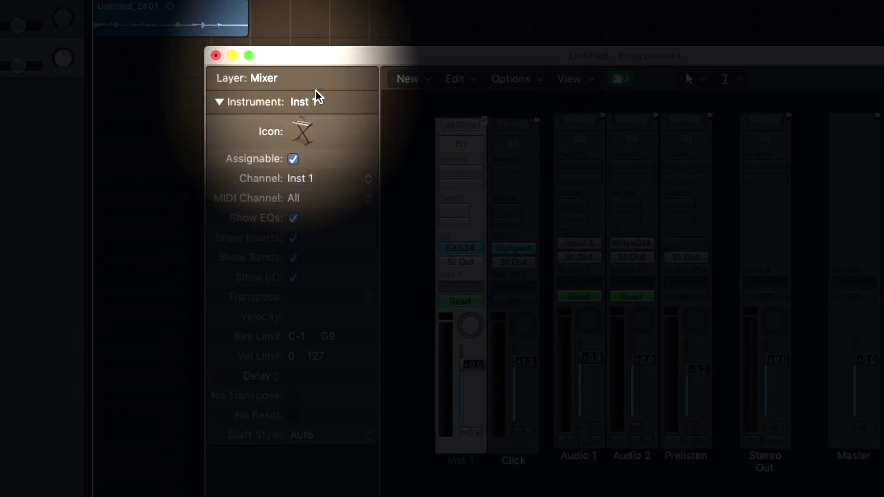
left_click(268, 69)
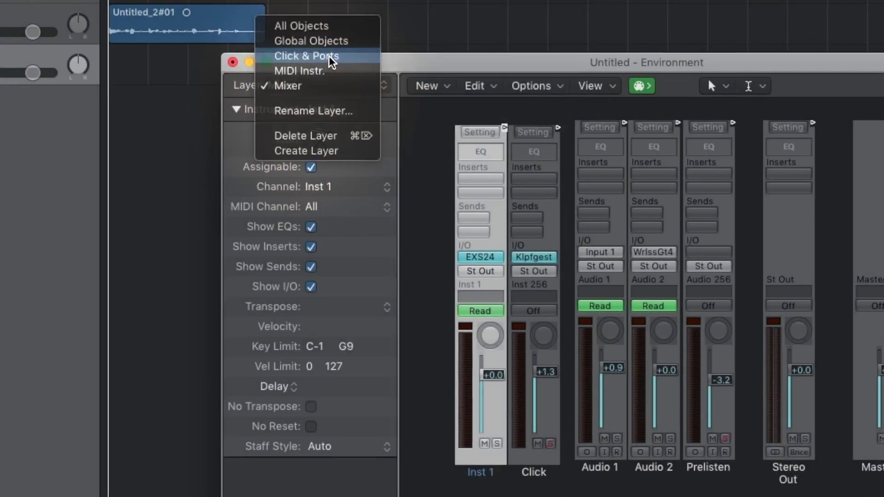
left_click(363, 74)
left_click(598, 444)
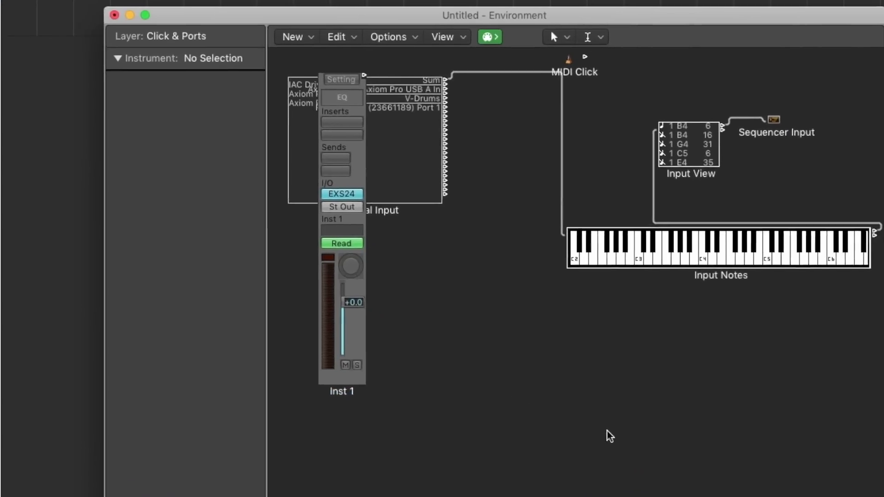
- Cable the keyboard's Physical Input into the Inst 1 strip and patch its output toward Input View
left_click(310, 375)
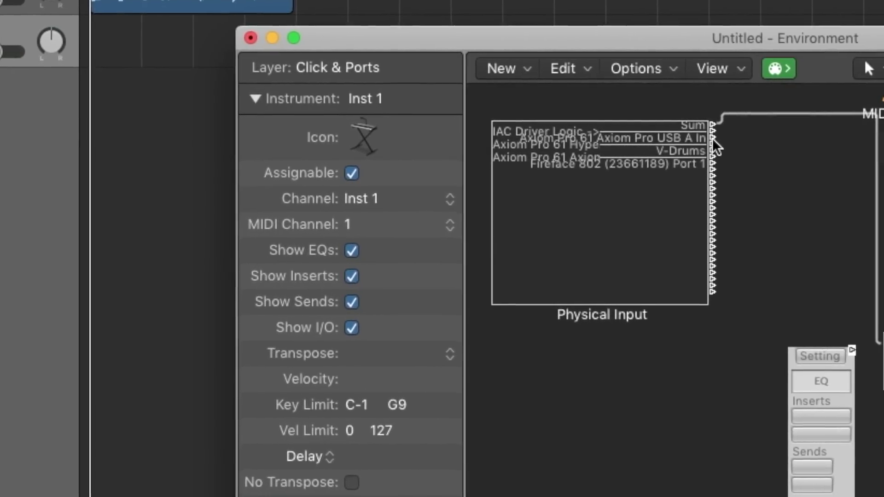
left_click_drag(709, 140, 746, 419)
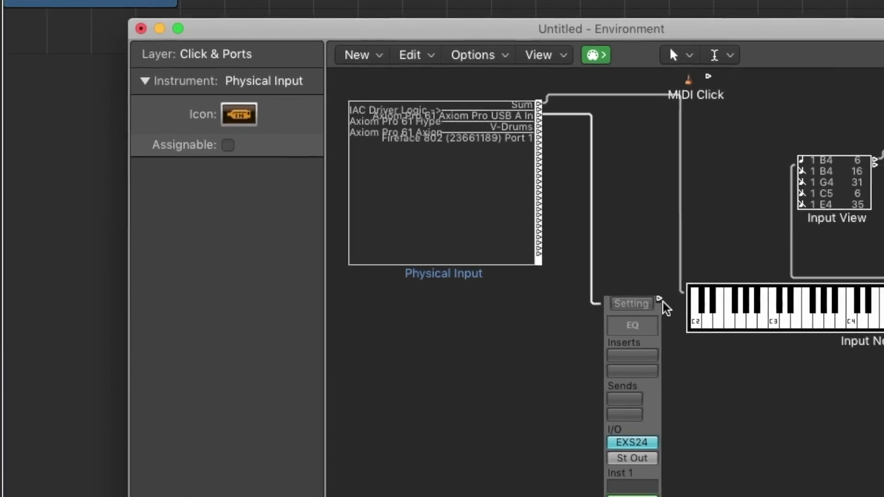
left_click(647, 294)
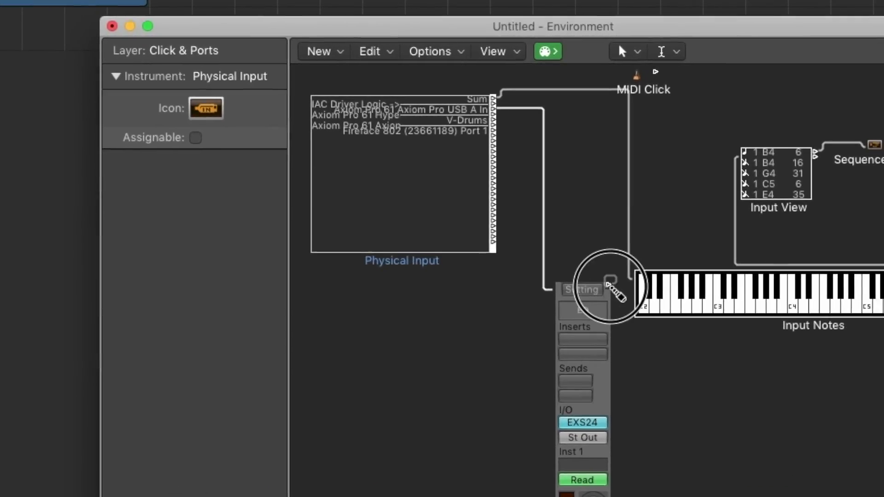
left_click_drag(599, 282, 691, 164)
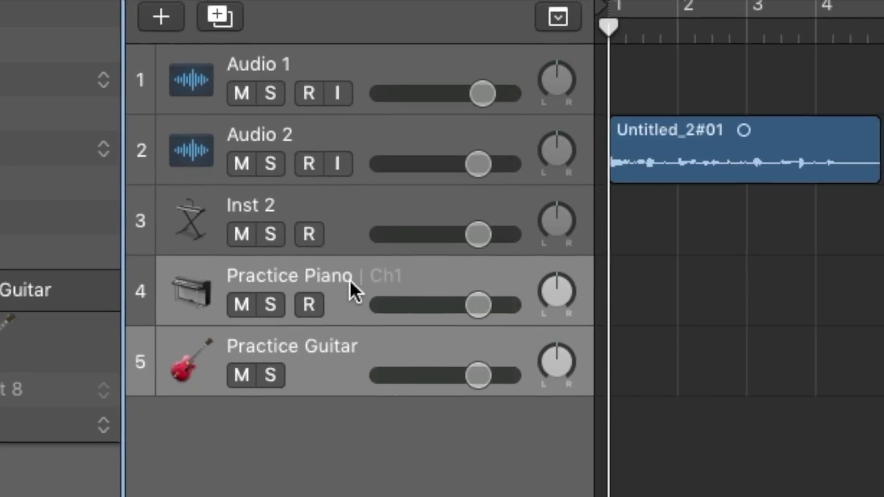
- Put the Practice Piano track into a new summing track stack
right_click(335, 276)
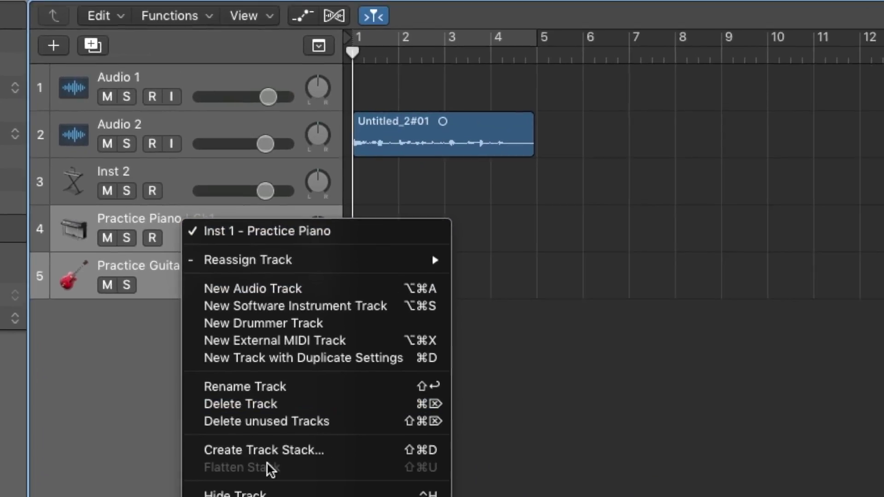
left_click(212, 416)
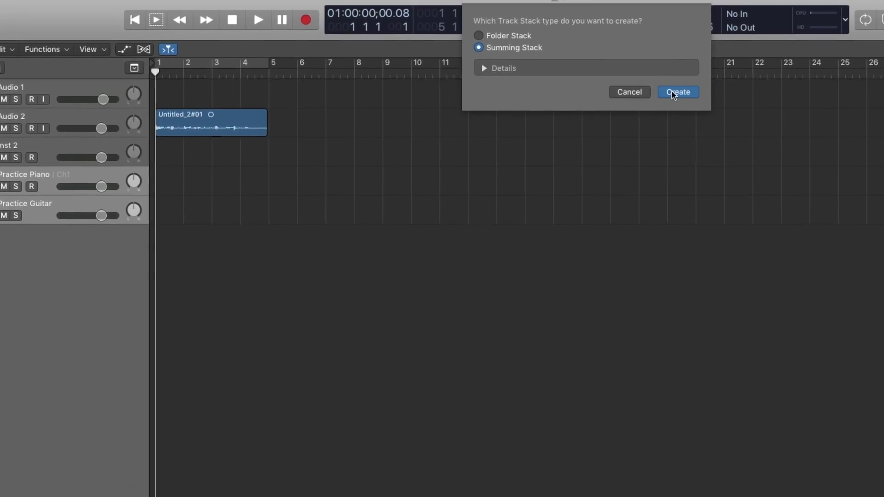
left_click(672, 92)
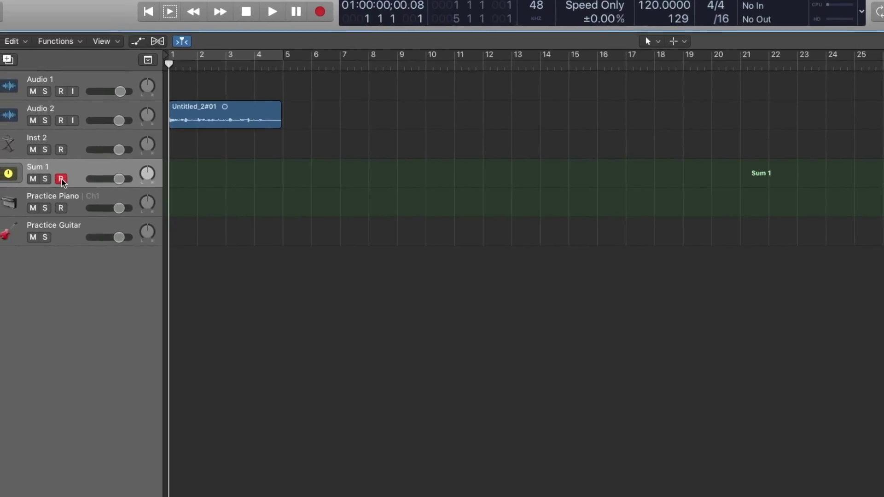
- Rename the Sum 1 stack to 'Practice Instruments'
double_click(31, 169)
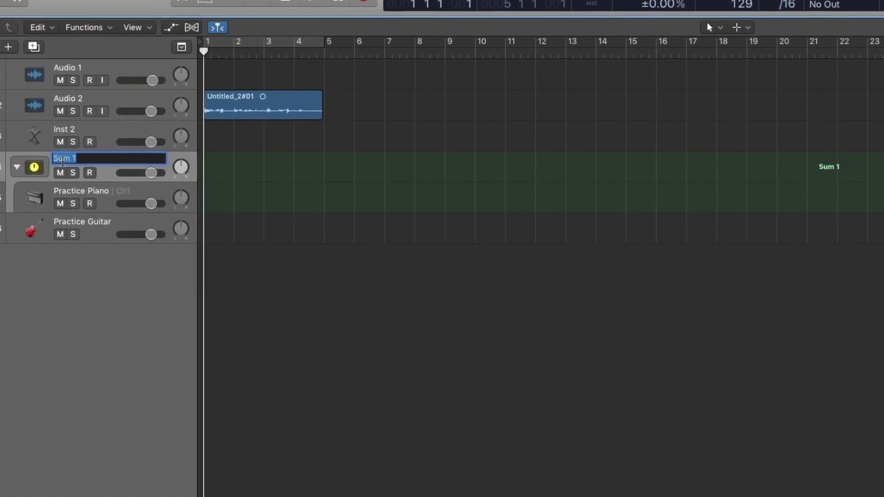
type("Practice Instruments")
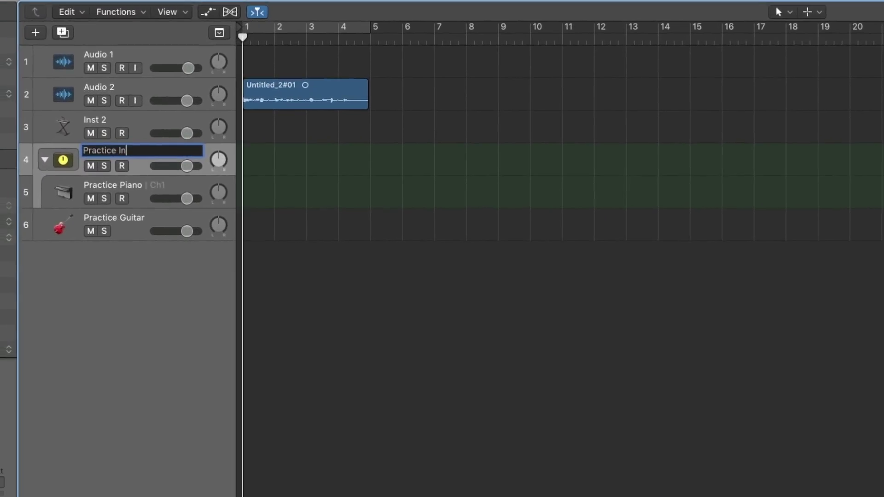
key("Return")
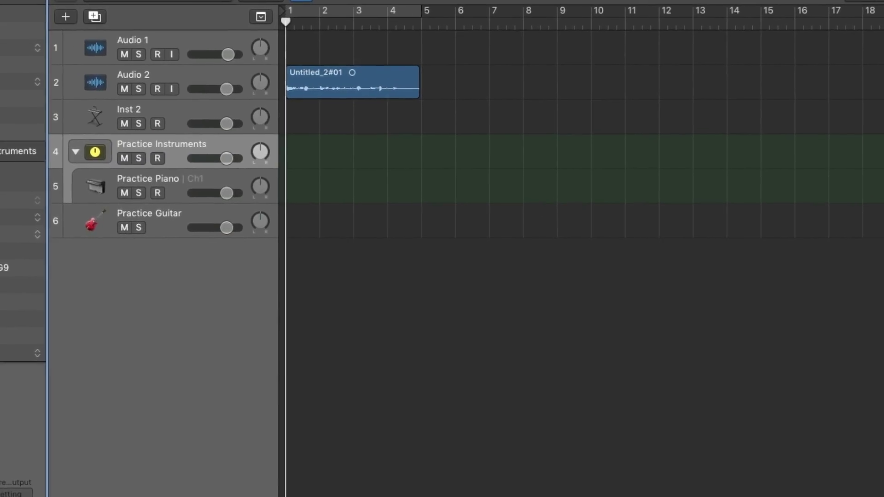